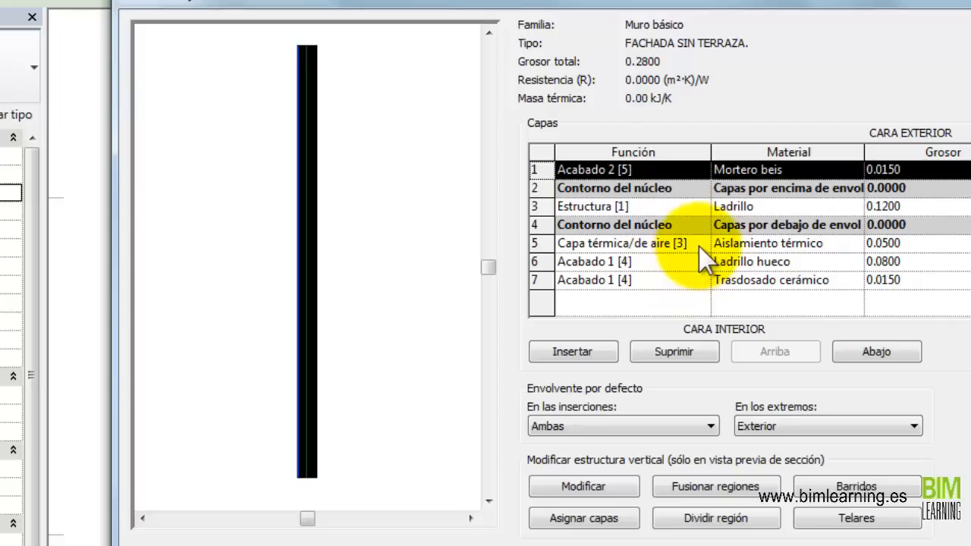
# Step: Move the Aislamiento térmico layer inside the wall's core boundaries and the Ladrillo structure layer outside them on the exterior side
pyautogui.click(543, 243)
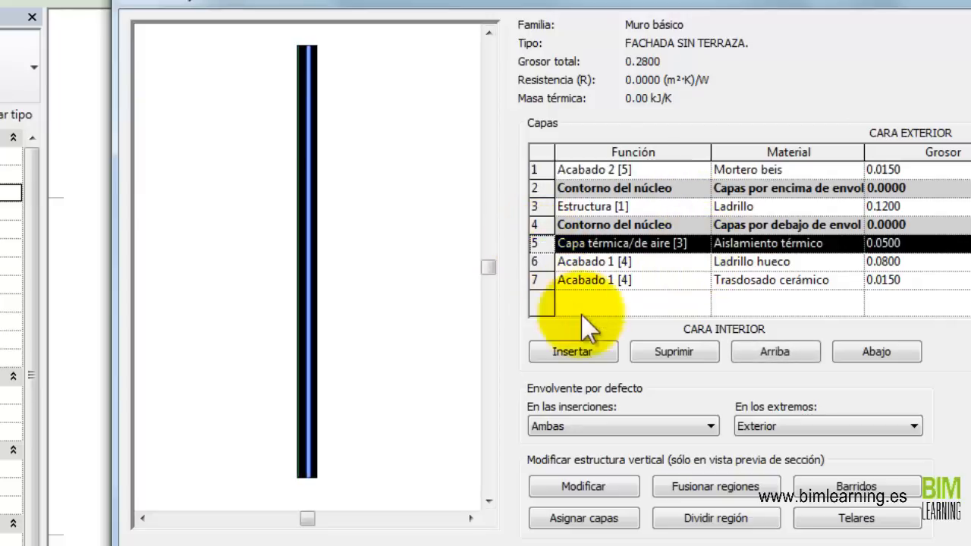
pyautogui.click(798, 351)
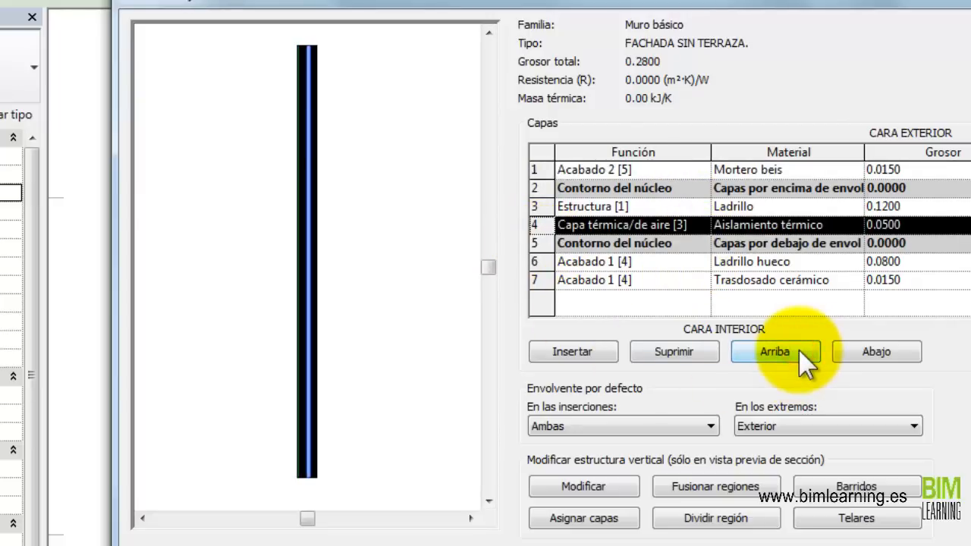
pyautogui.click(537, 207)
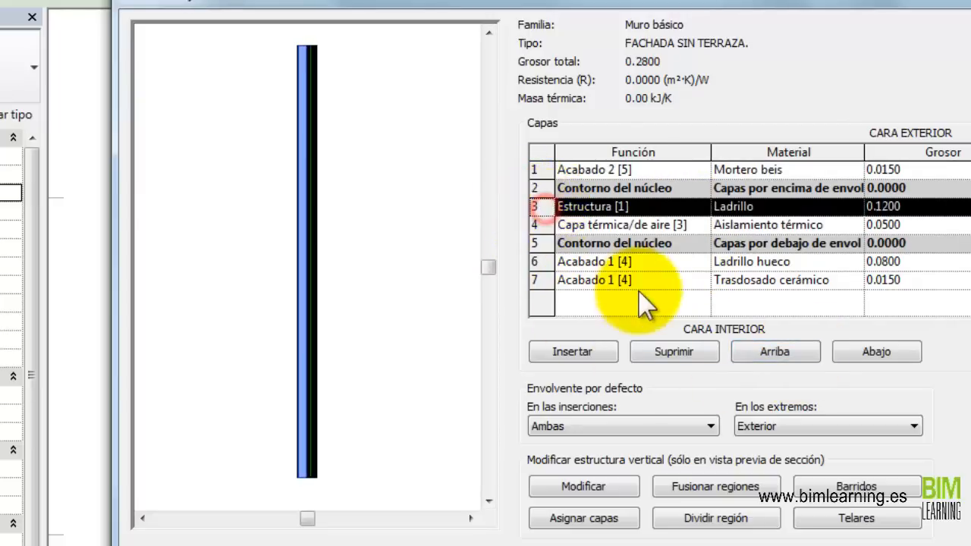
pyautogui.click(748, 351)
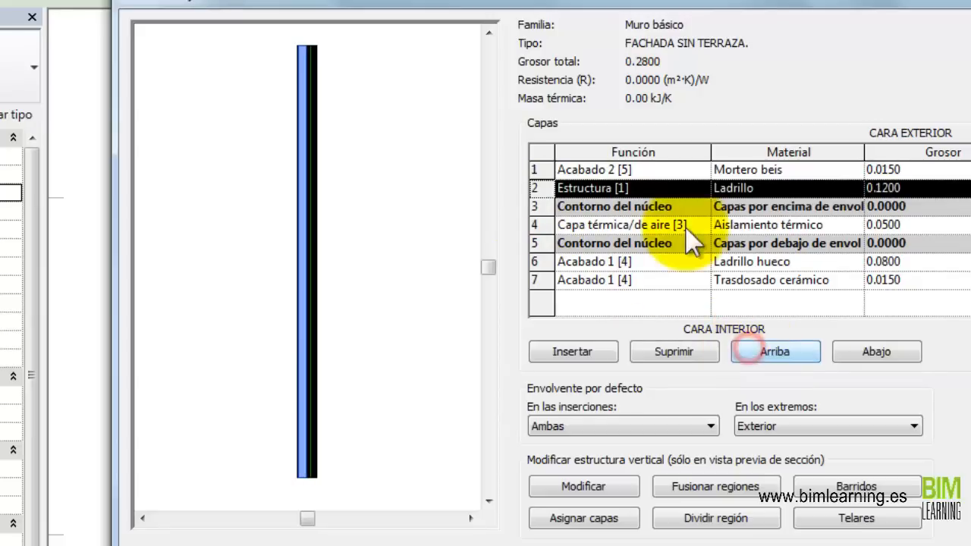
# Step: Set the Ladrillo layer's function to Substrato [2] and the Trasdosado cerámico layer's to Acabado 2 [5], and apply the wall type changes
pyautogui.click(702, 188)
pyautogui.click(590, 221)
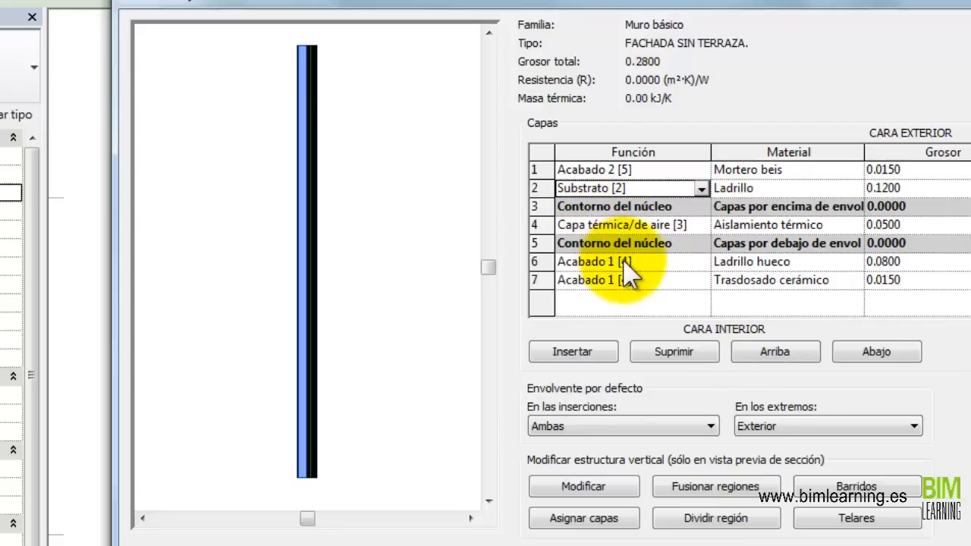
pyautogui.click(699, 280)
pyautogui.click(599, 359)
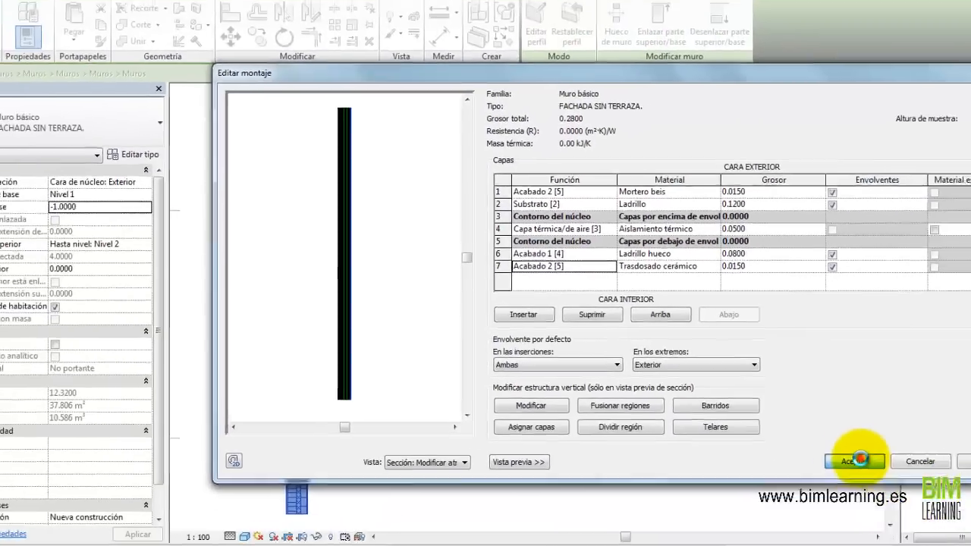
pyautogui.click(852, 397)
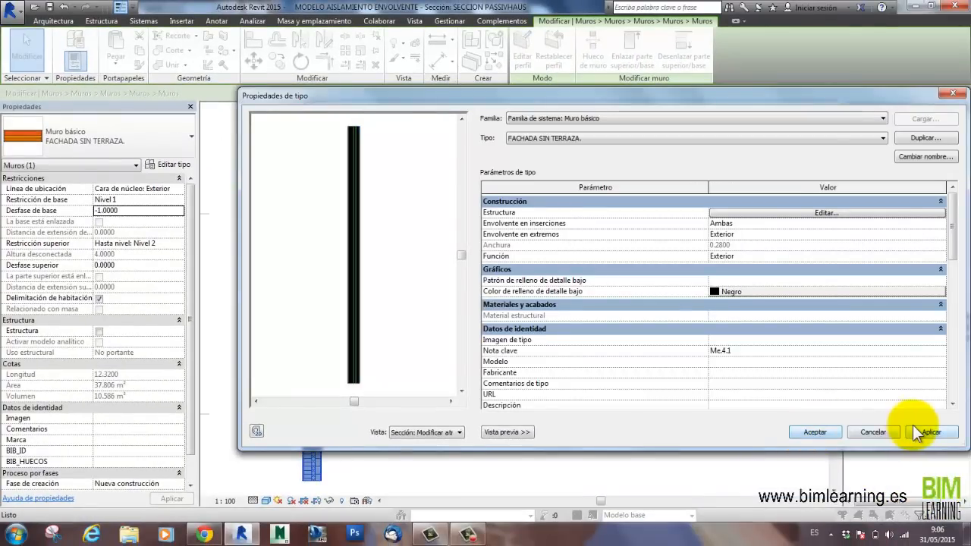
pyautogui.click(913, 427)
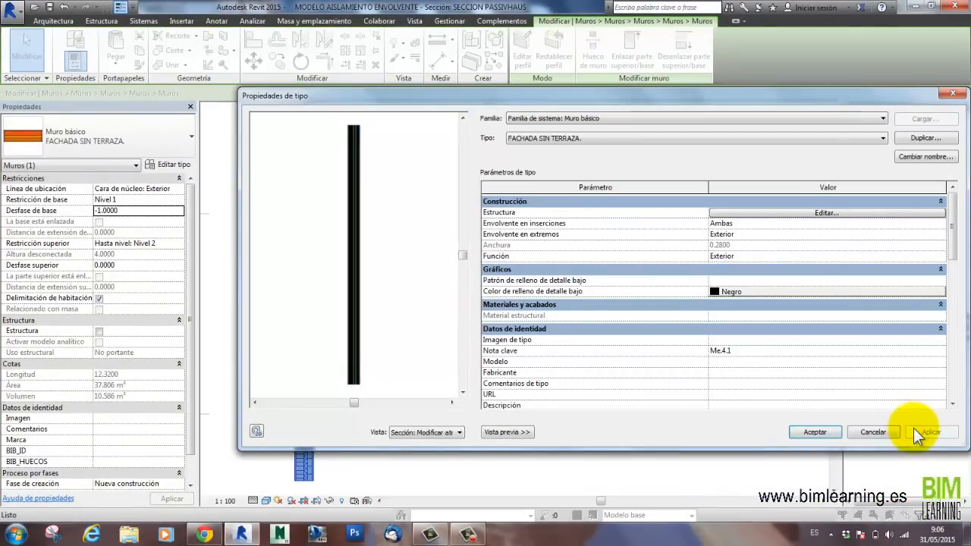
pyautogui.click(814, 433)
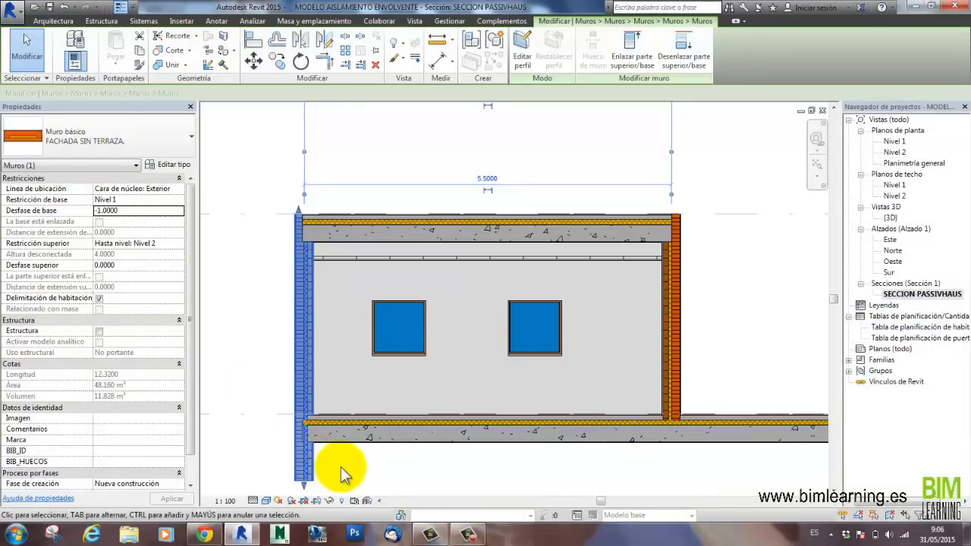
# Step: Edit the layer structure of the upper floor's type, moving the Aislamiento térmico layer down inside the core boundary
pyautogui.click(368, 250)
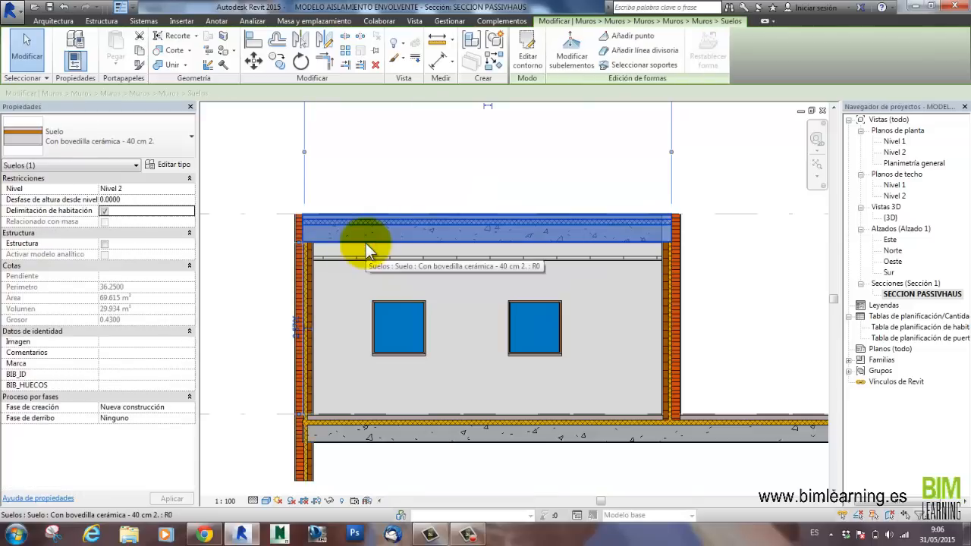
pyautogui.click(161, 165)
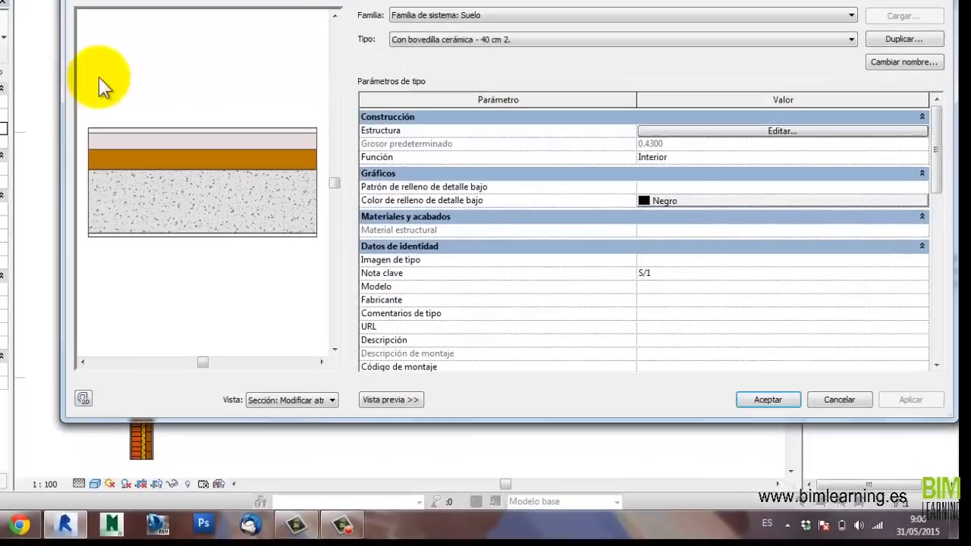
pyautogui.click(685, 132)
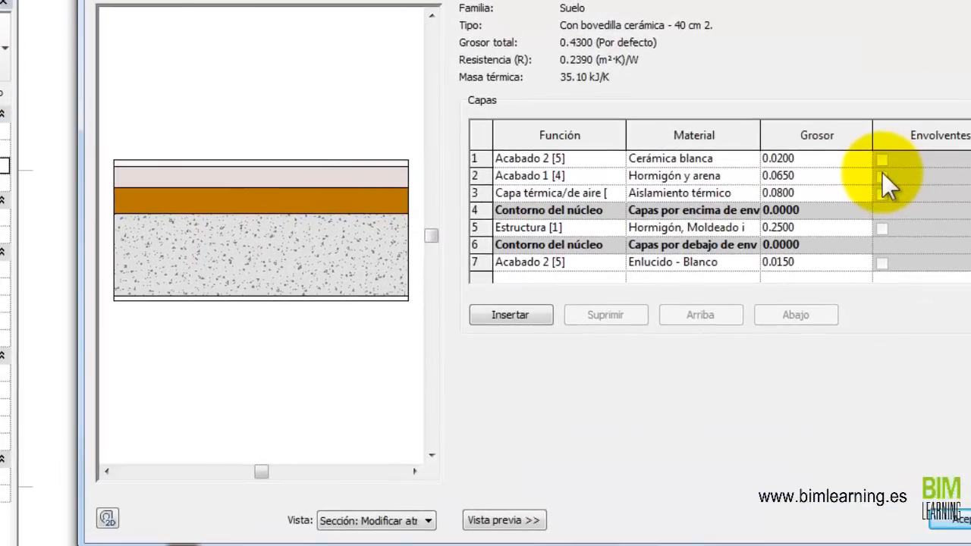
pyautogui.click(476, 193)
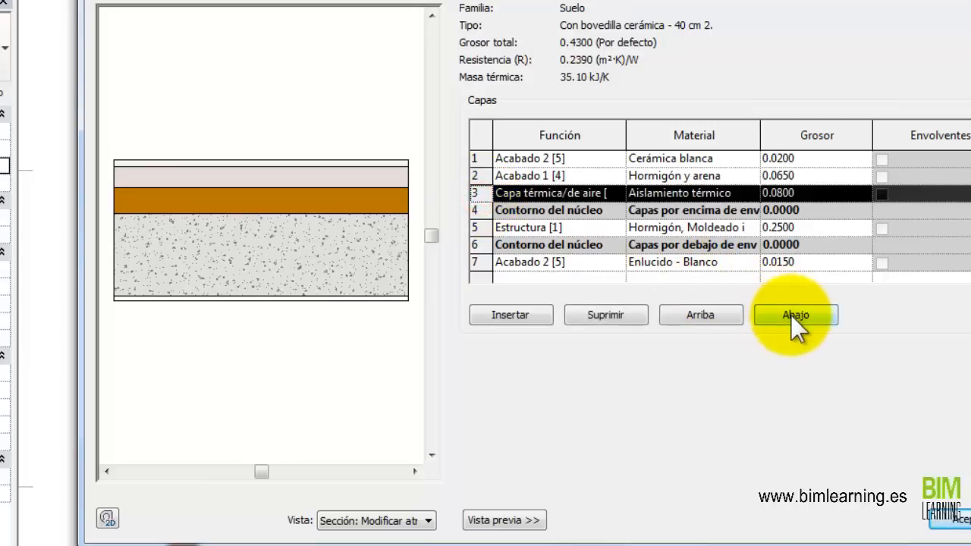
pyautogui.click(791, 315)
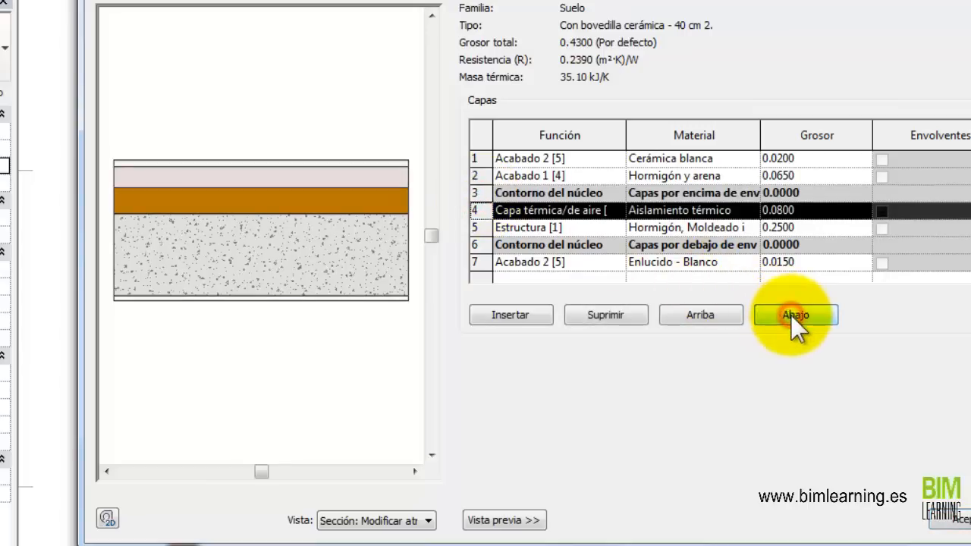
# Step: Assign Acabado 1 [4] to the floor's cast concrete layer and Substrato [2] to its Hormigón y arena layer, and apply the type changes
pyautogui.click(480, 228)
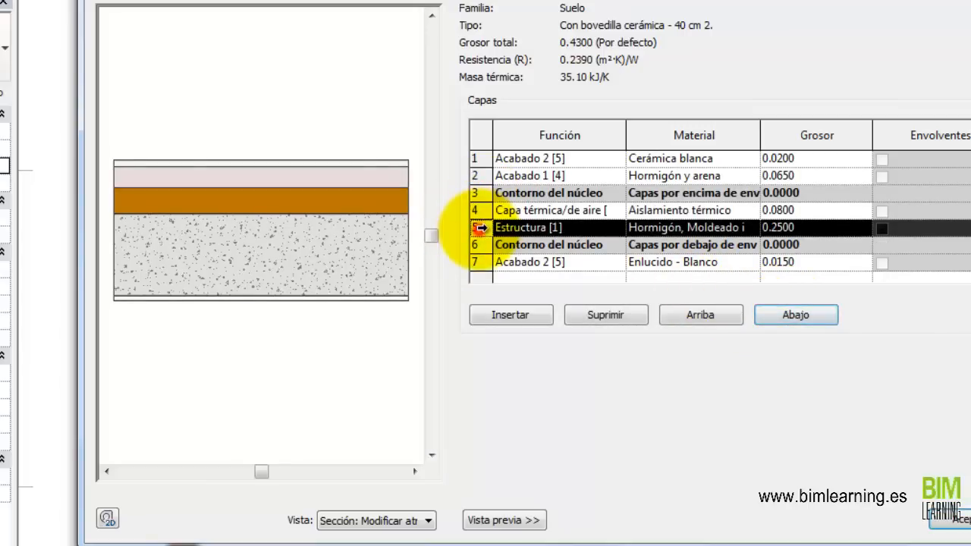
pyautogui.click(617, 228)
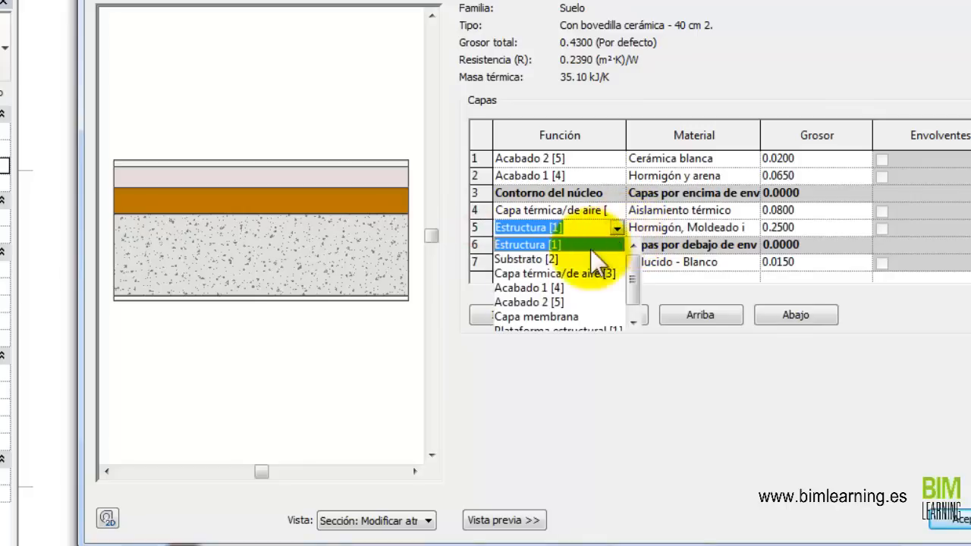
pyautogui.click(544, 288)
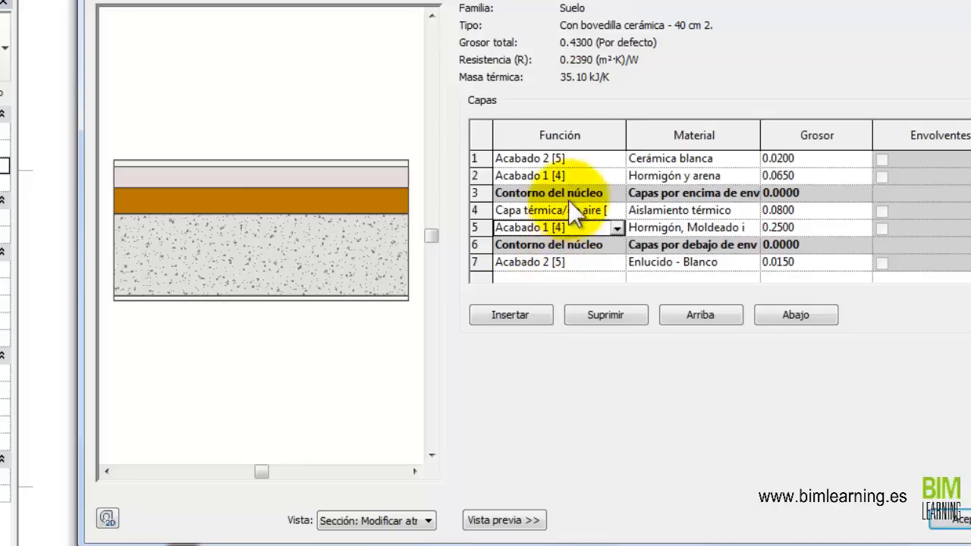
pyautogui.click(619, 175)
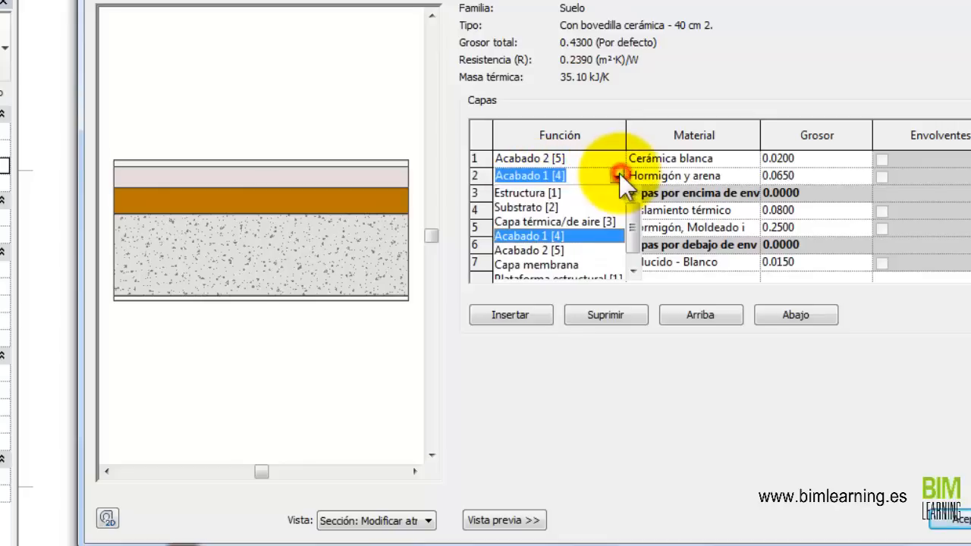
pyautogui.click(548, 207)
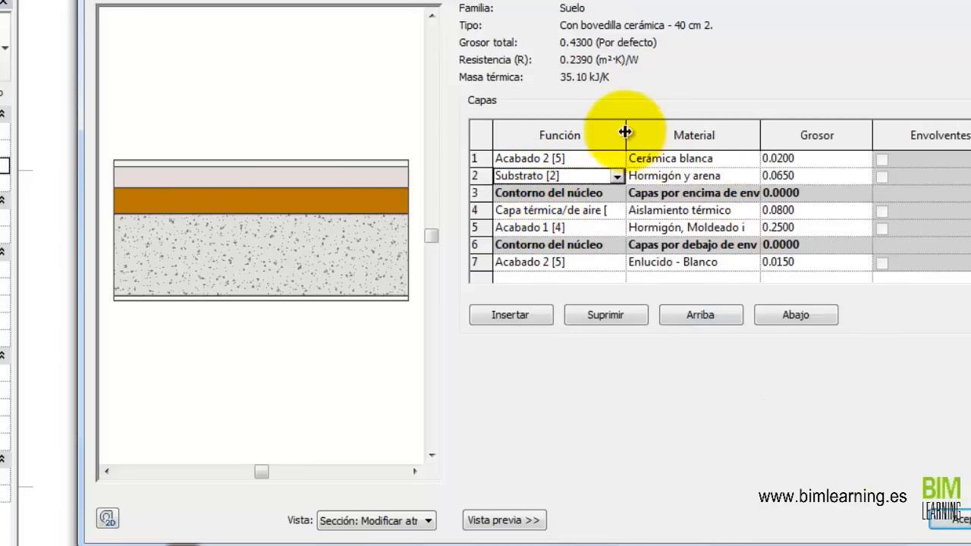
pyautogui.moveTo(626, 132); pyautogui.dragTo(644, 132)
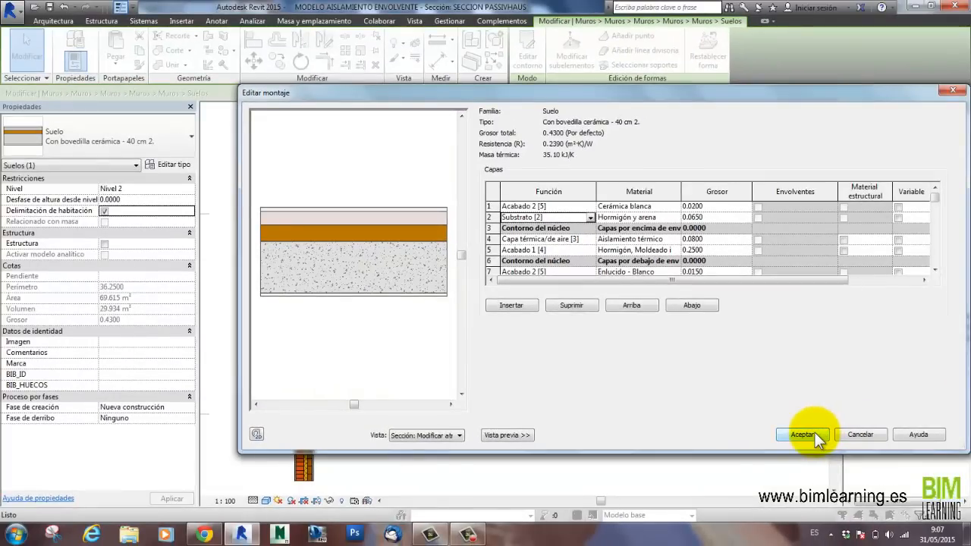
pyautogui.click(815, 433)
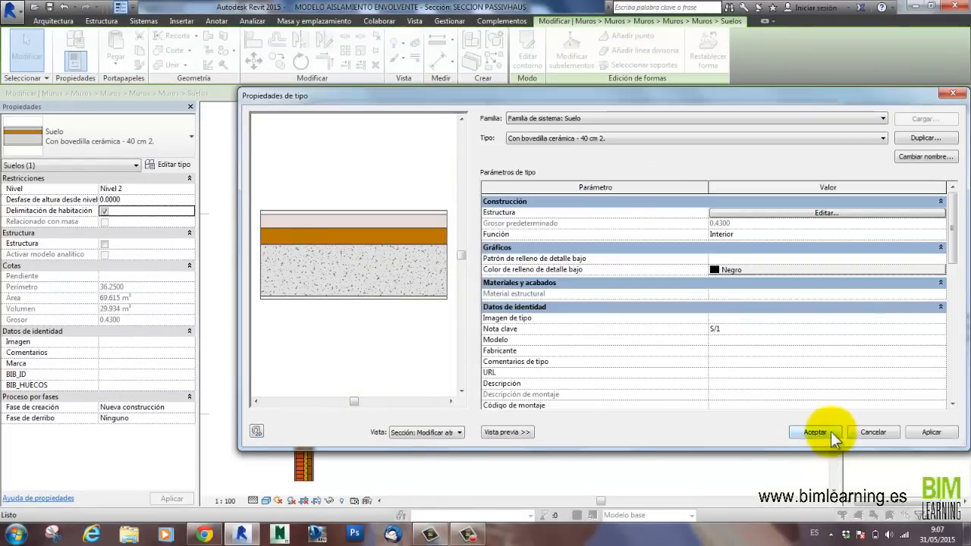
pyautogui.click(931, 433)
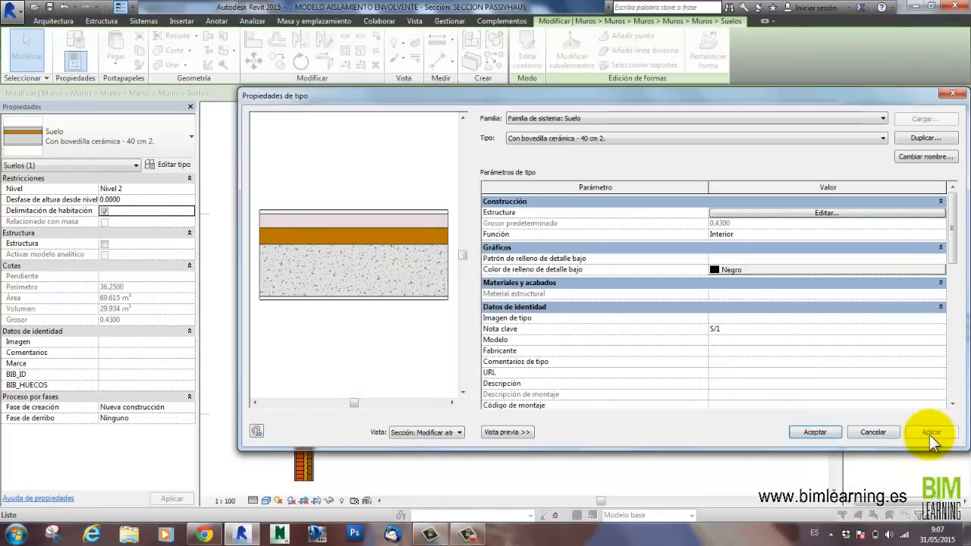
pyautogui.click(821, 434)
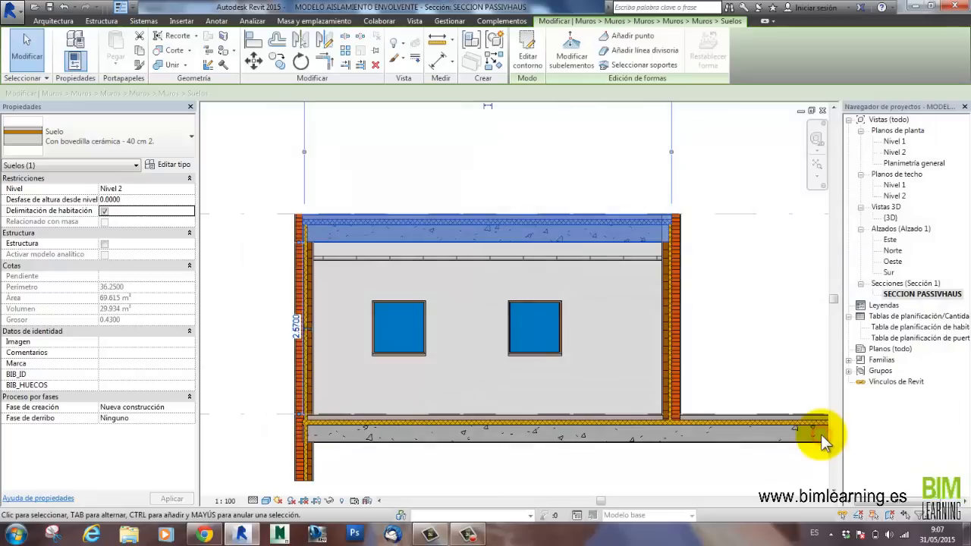
pyautogui.click(431, 462)
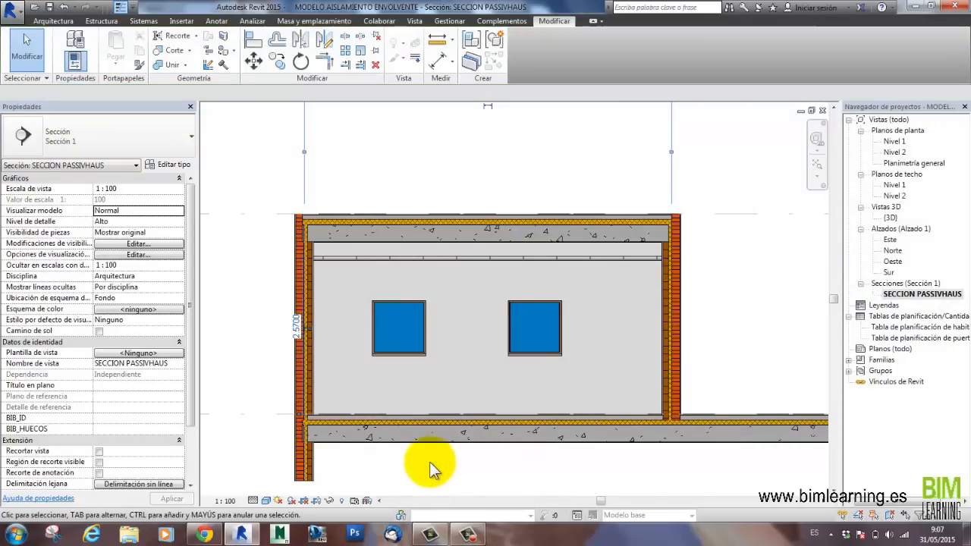
# Step: Open the lower floor slab's boundary for editing in the Nivel 1 floor plan
pyautogui.scroll(3, 306, 448)
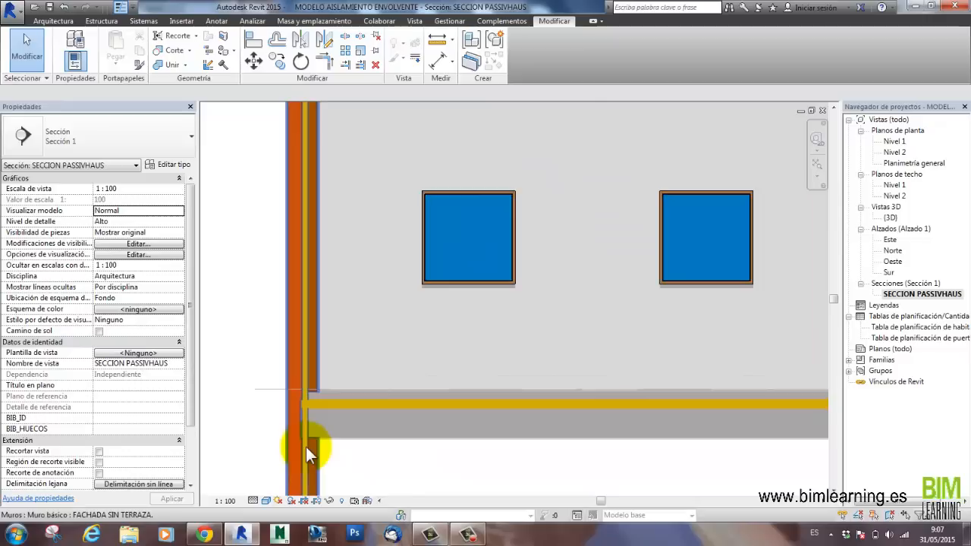
pyautogui.scroll(3, 305, 447)
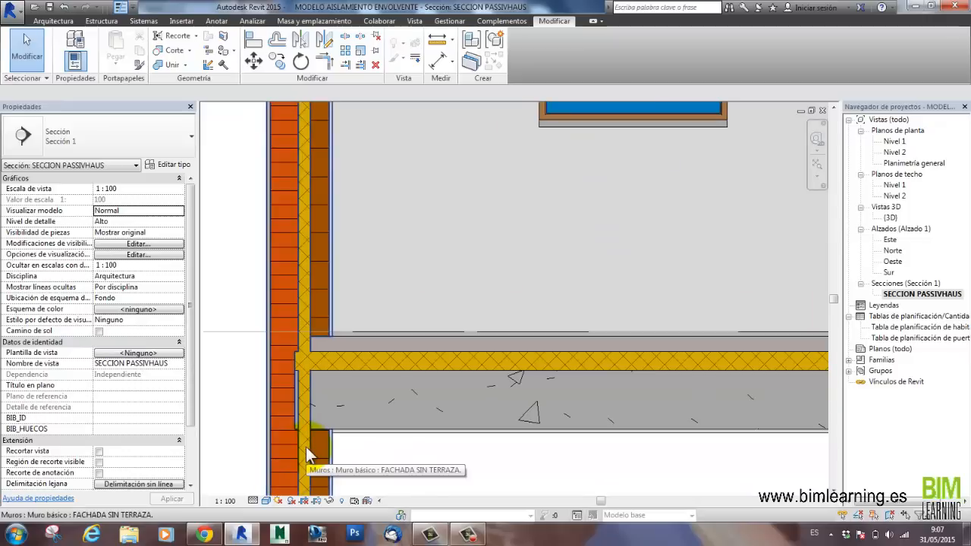
pyautogui.click(420, 431)
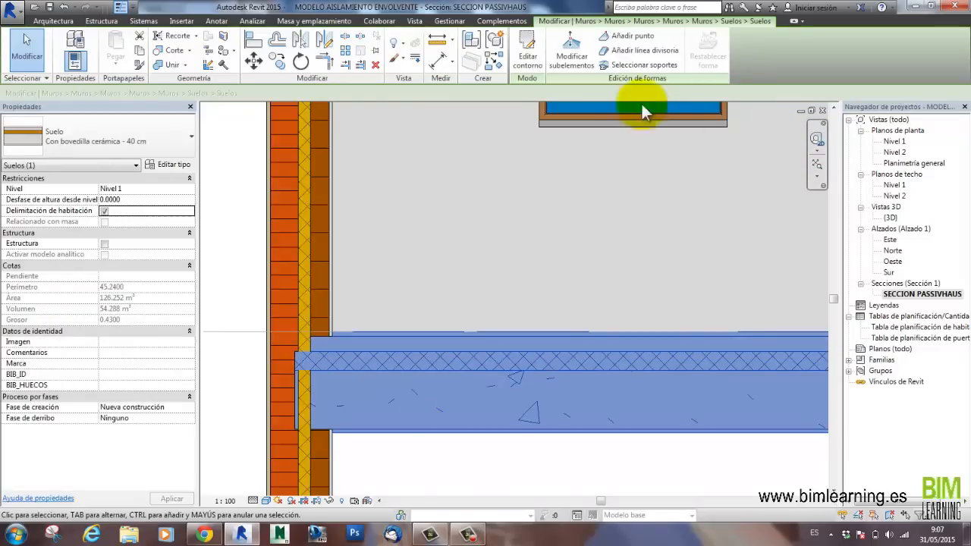
pyautogui.click(530, 55)
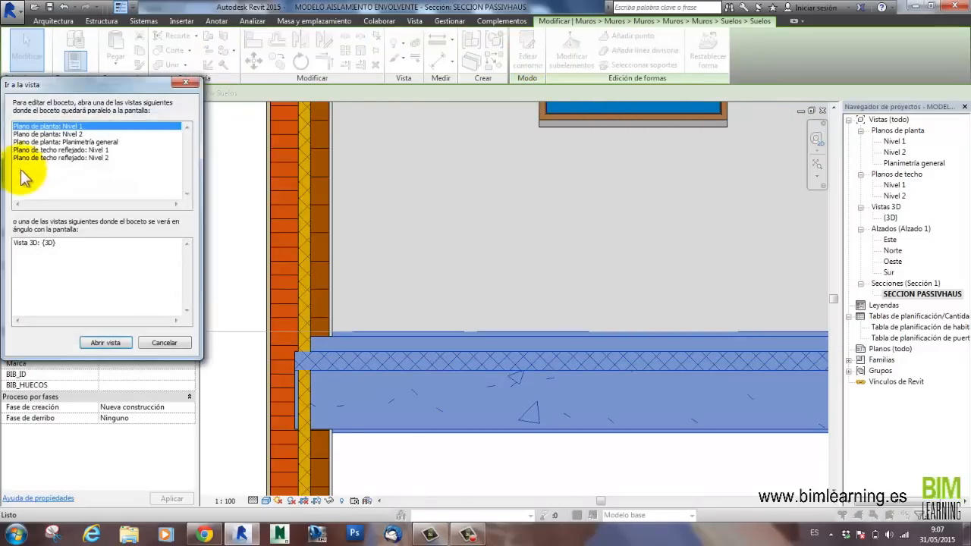
pyautogui.click(105, 342)
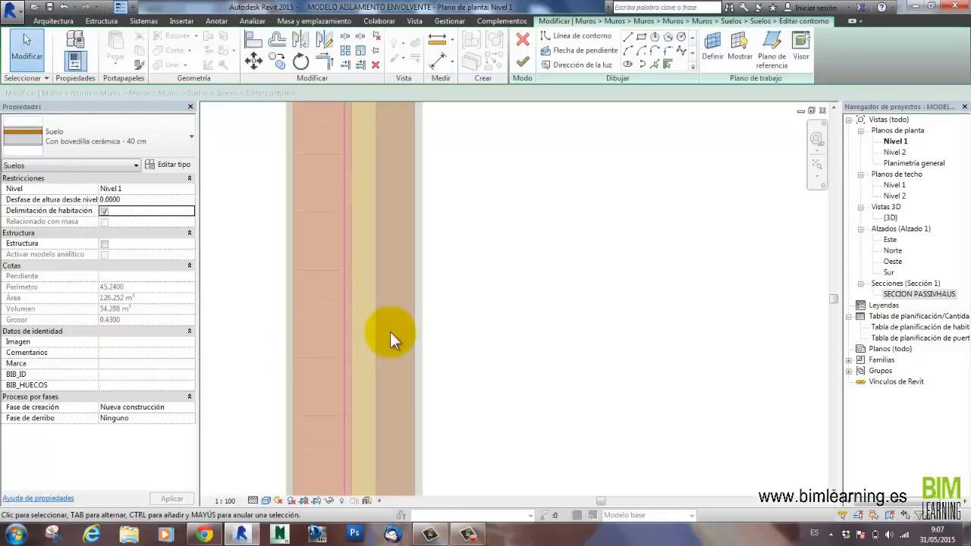
# Step: Align the slab's boundary line with the outer face of the façade wall's insulation layer and finish the boundary edit
pyautogui.click(253, 39)
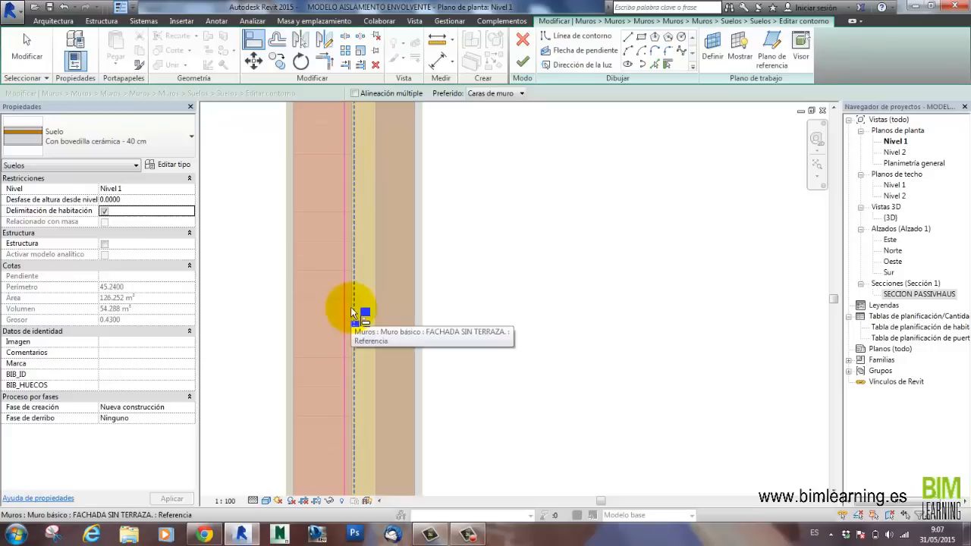
pyautogui.click(350, 307)
pyautogui.click(349, 308)
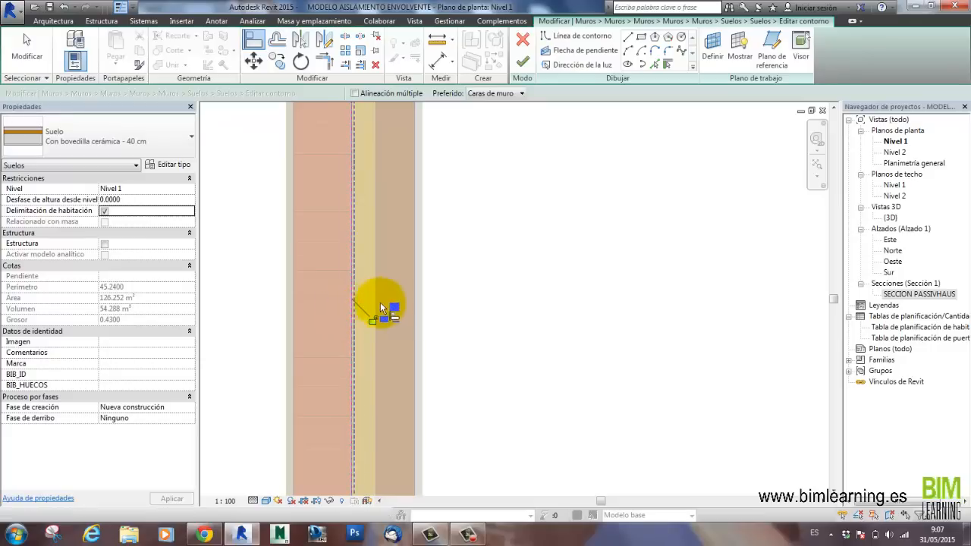
pyautogui.click(522, 62)
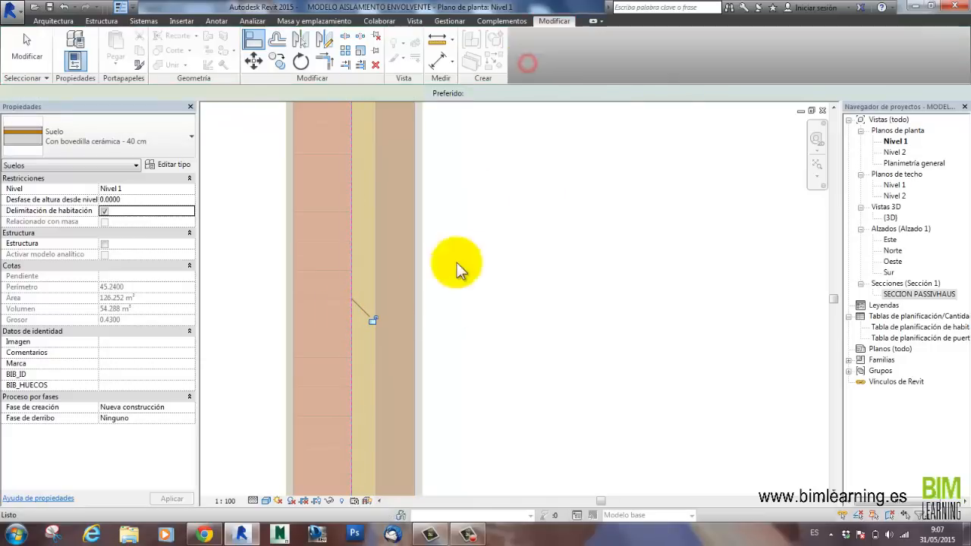
# Step: Return to the SECCION PASSIVHAUS section and examine the junction between the lower slab and the façade wall
pyautogui.doubleClick(902, 294)
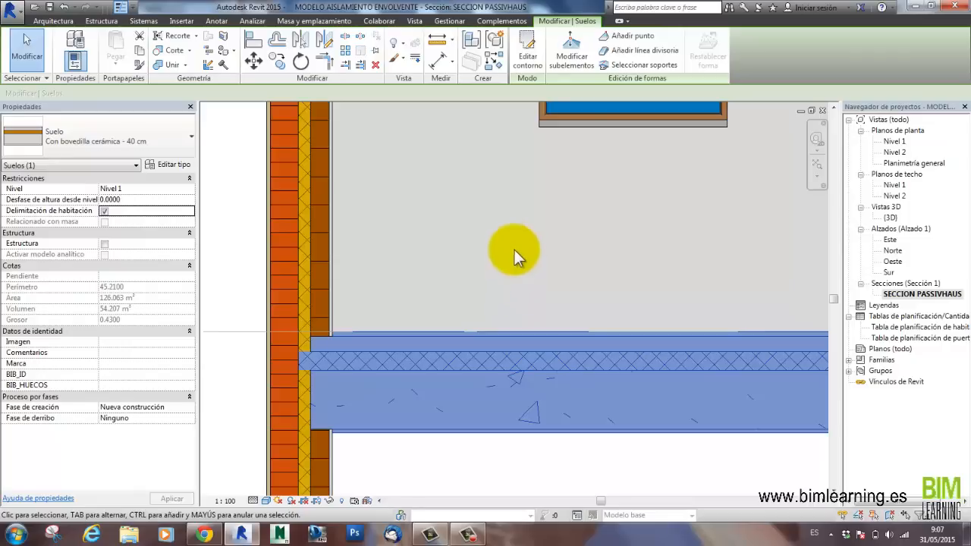
pyautogui.scroll(-1, 515, 245)
pyautogui.click(433, 448)
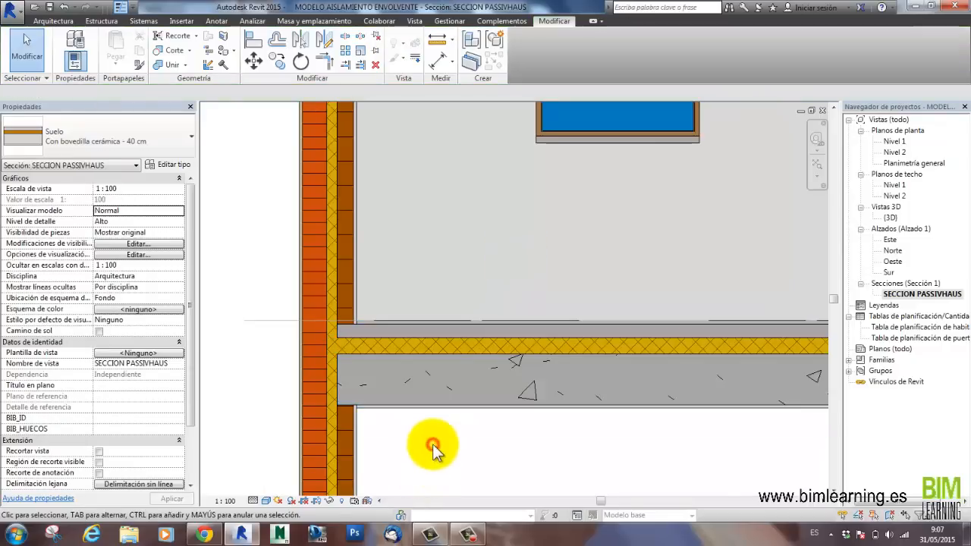
pyautogui.scroll(-3, 433, 429)
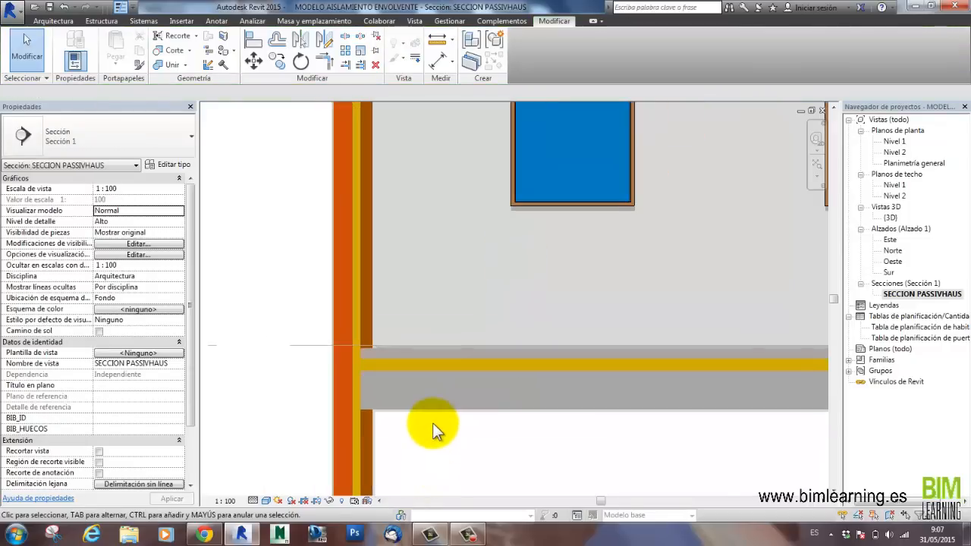
# Step: Open the upper floor slab's boundary for editing and switch to the Nivel 1 floor plan
pyautogui.moveTo(458, 277); pyautogui.dragTo(462, 486, button='middle')
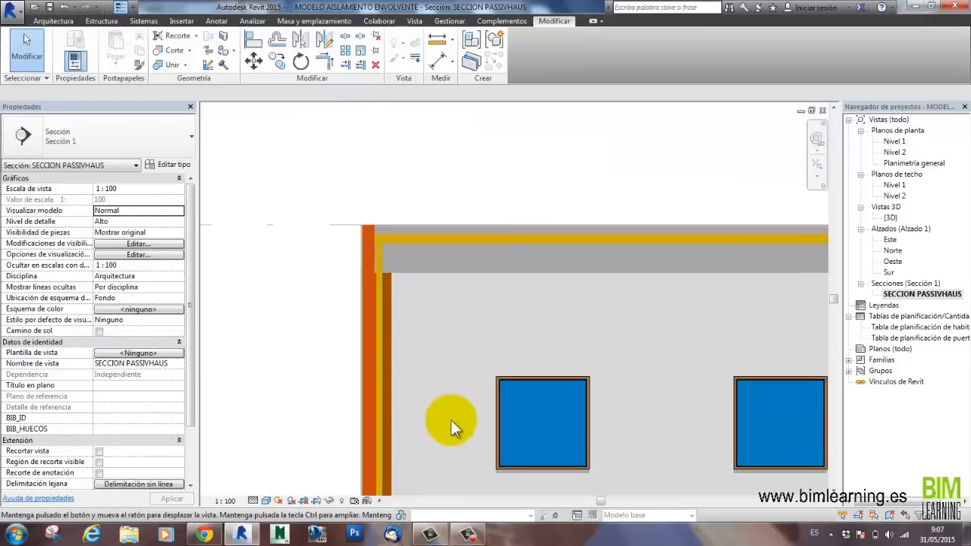
pyautogui.click(409, 275)
pyautogui.click(523, 57)
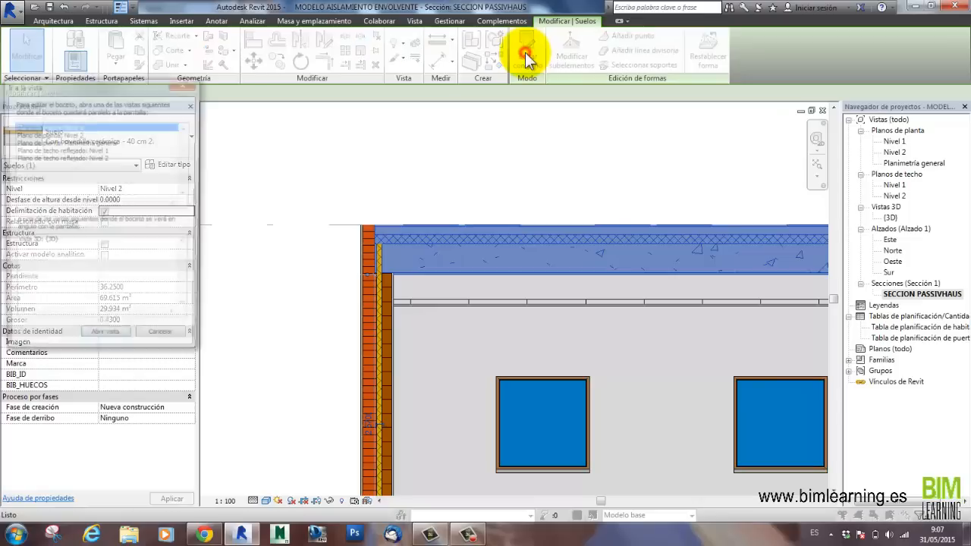
pyautogui.click(76, 135)
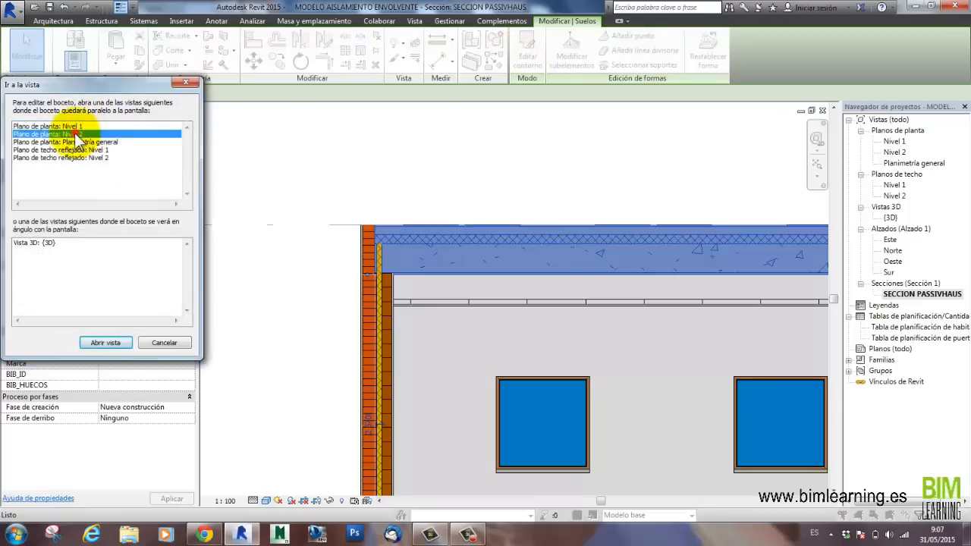
pyautogui.click(92, 346)
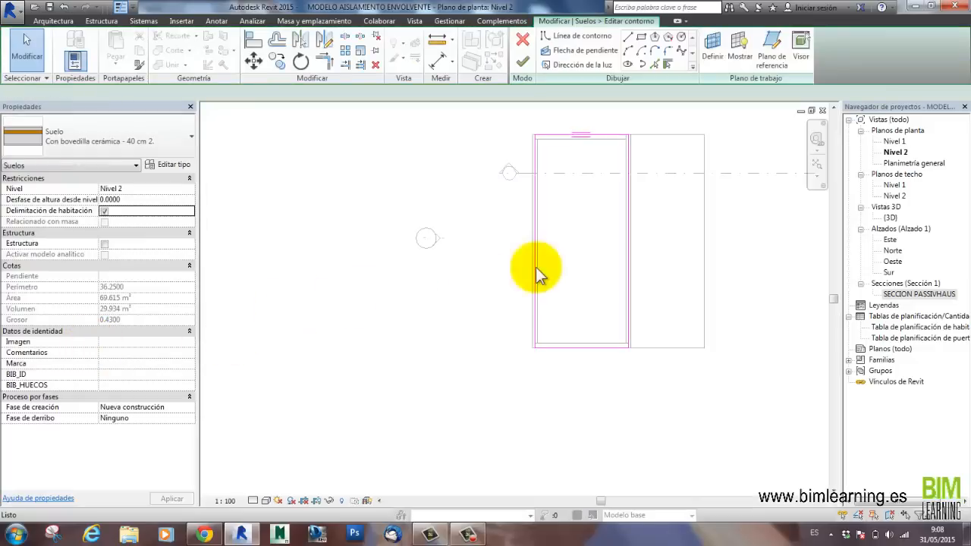
pyautogui.doubleClick(895, 141)
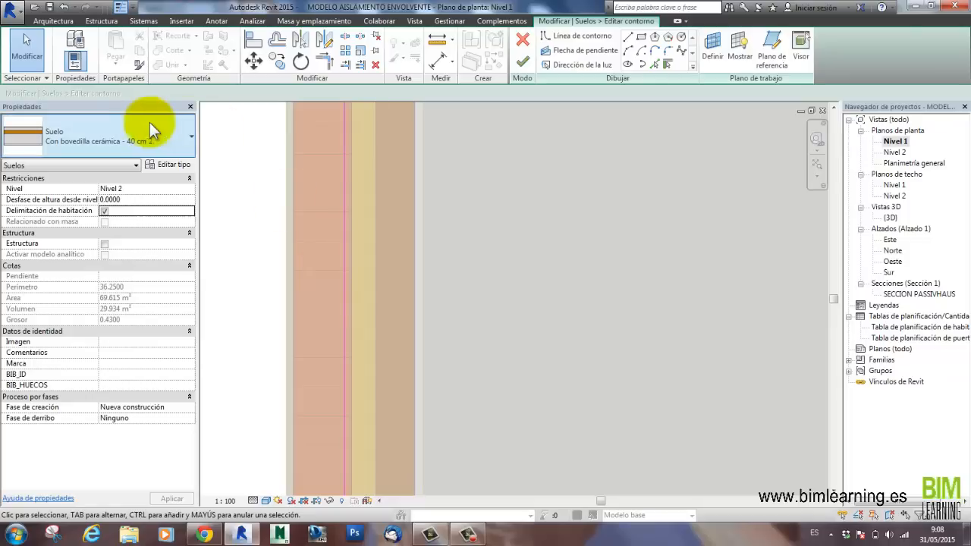
# Step: Align the upper slab's boundary line with the outer face of the wall insulation and finish the edit without attaching the walls
pyautogui.click(254, 40)
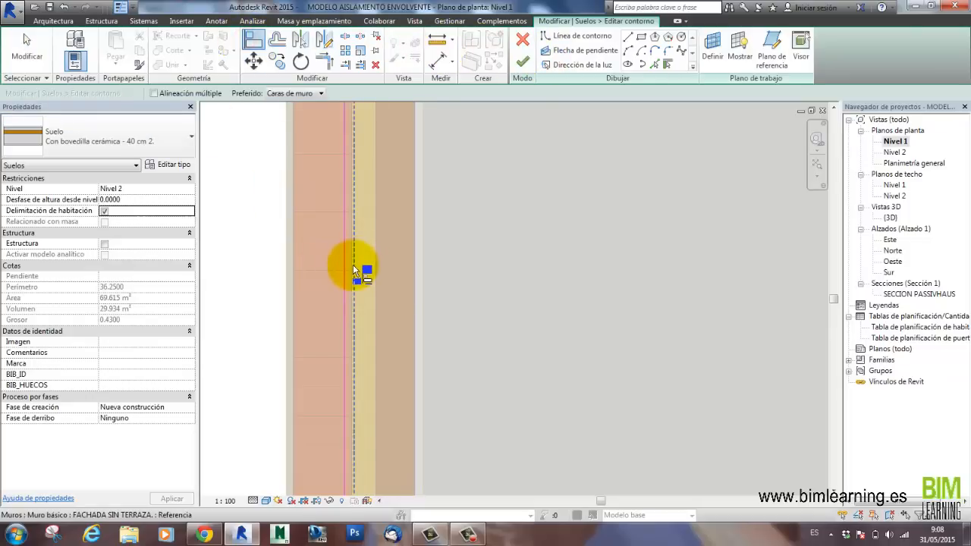
pyautogui.click(345, 264)
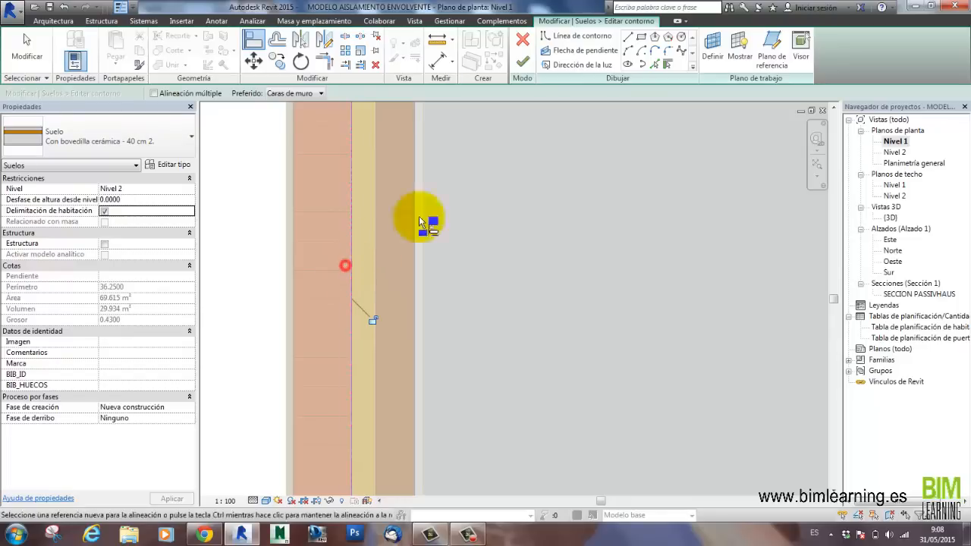
pyautogui.click(522, 62)
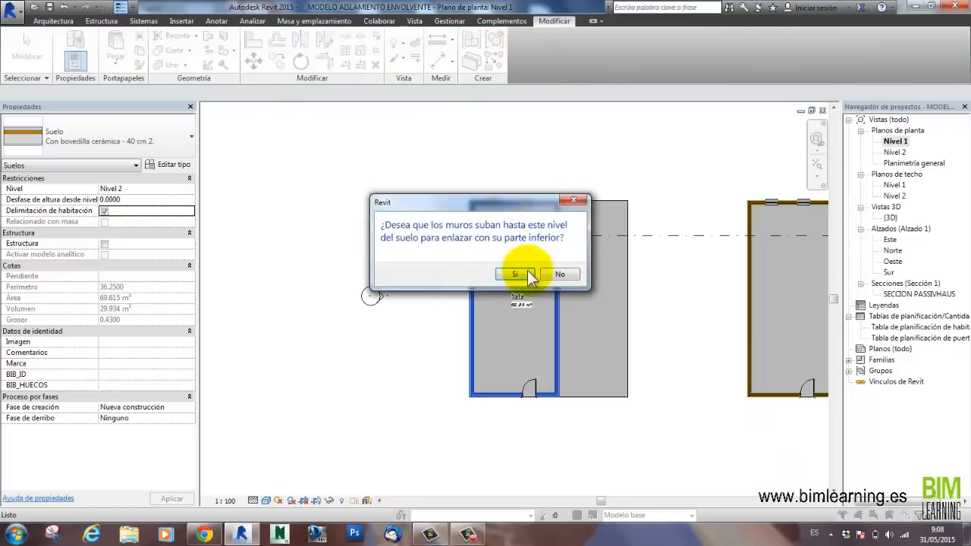
pyautogui.click(560, 274)
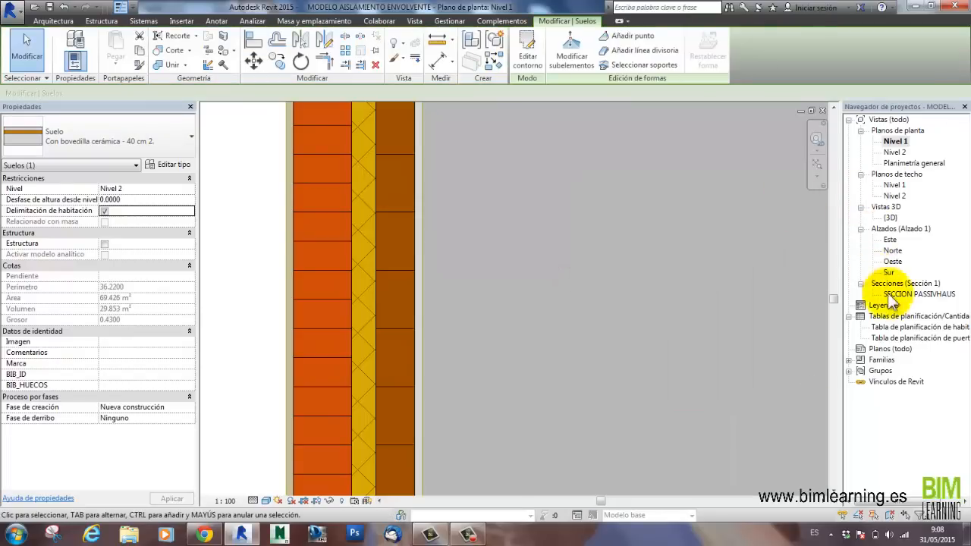
# Step: Return to the SECCION PASSIVHAUS section and open the layer structure of the lower slab's floor type
pyautogui.doubleClick(914, 295)
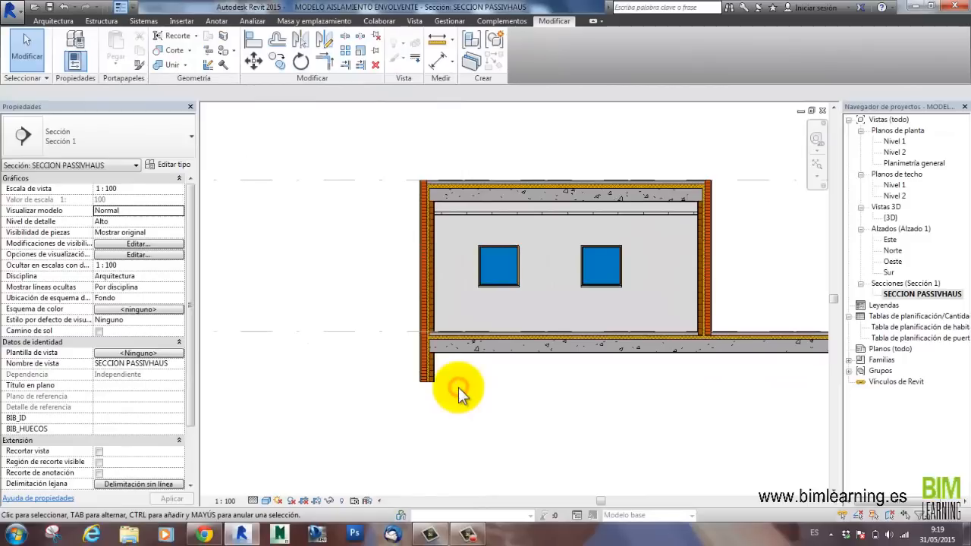
pyautogui.scroll(4, 459, 388)
pyautogui.moveTo(448, 382)
pyautogui.mouseDown(button='middle')
pyautogui.moveTo(474, 433)
pyautogui.moveTo(558, 444)
pyautogui.mouseUp(button='middle')
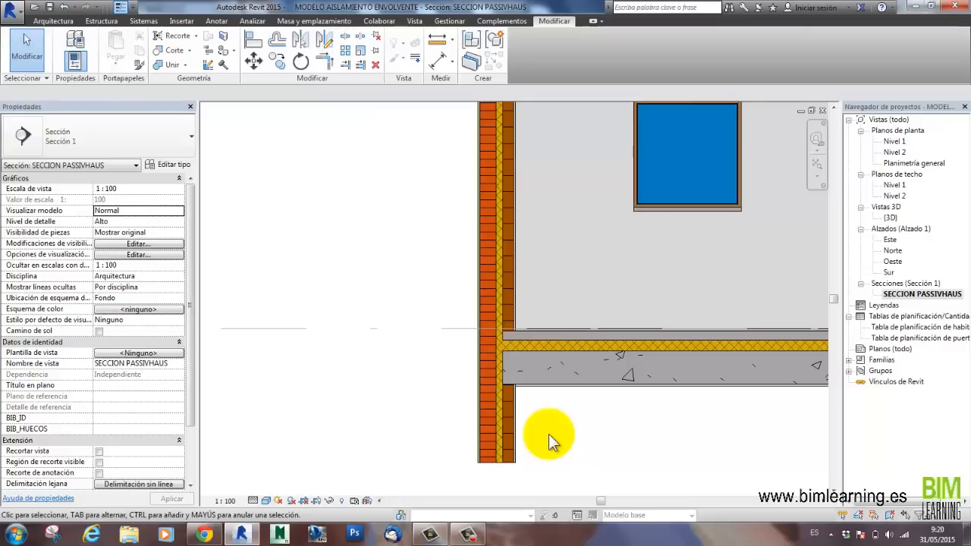
pyautogui.click(565, 395)
pyautogui.click(173, 164)
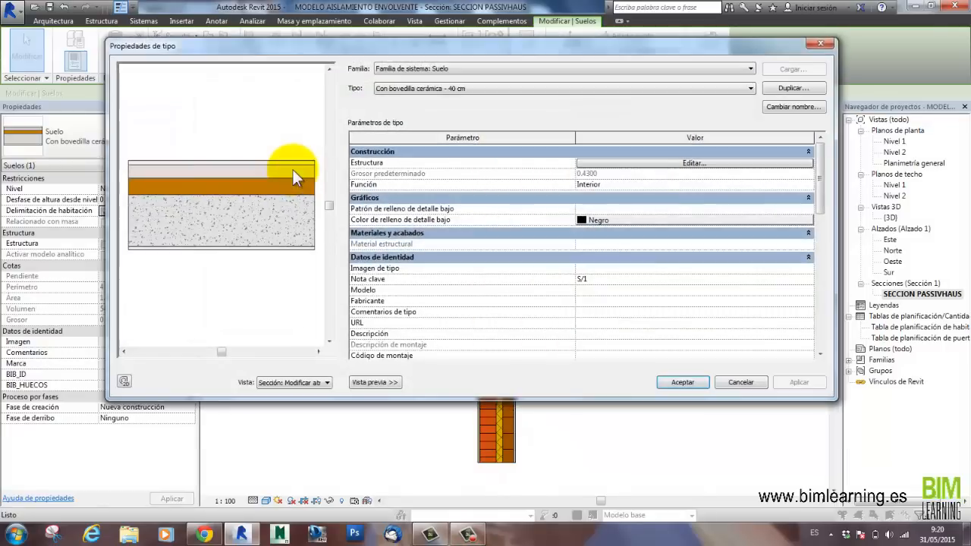
pyautogui.click(627, 164)
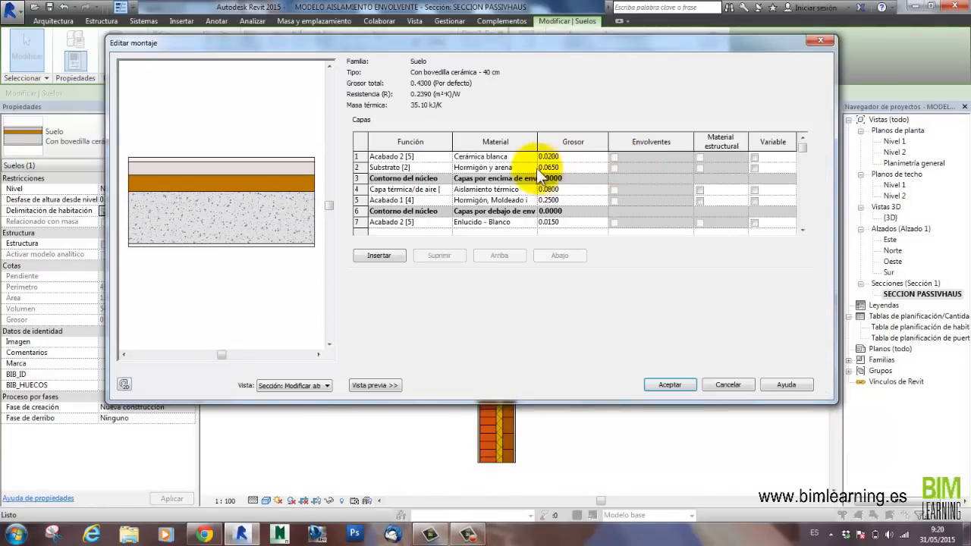
# Step: Reassign the floor type's Hormigón y arena layer to an Acabado finish function and apply the type changes
pyautogui.click(448, 168)
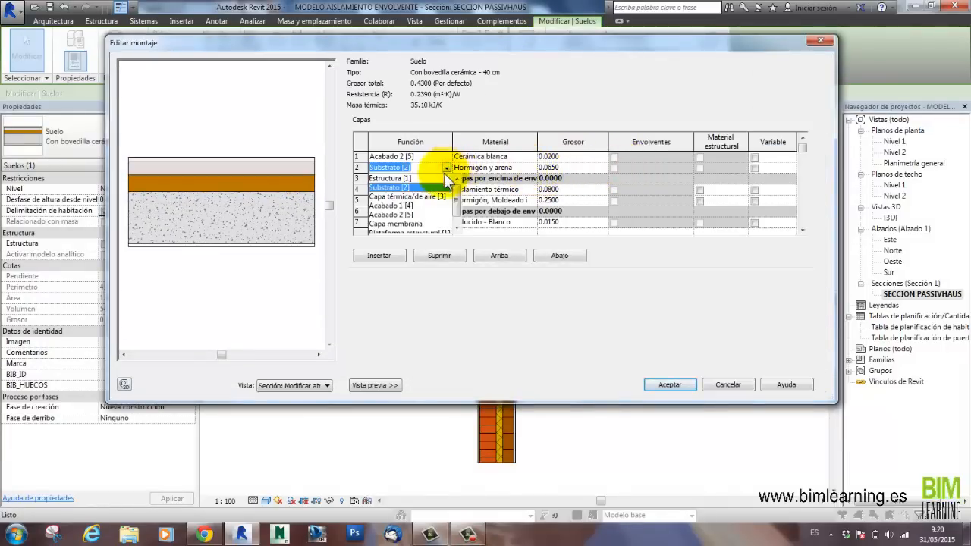
pyautogui.click(410, 199)
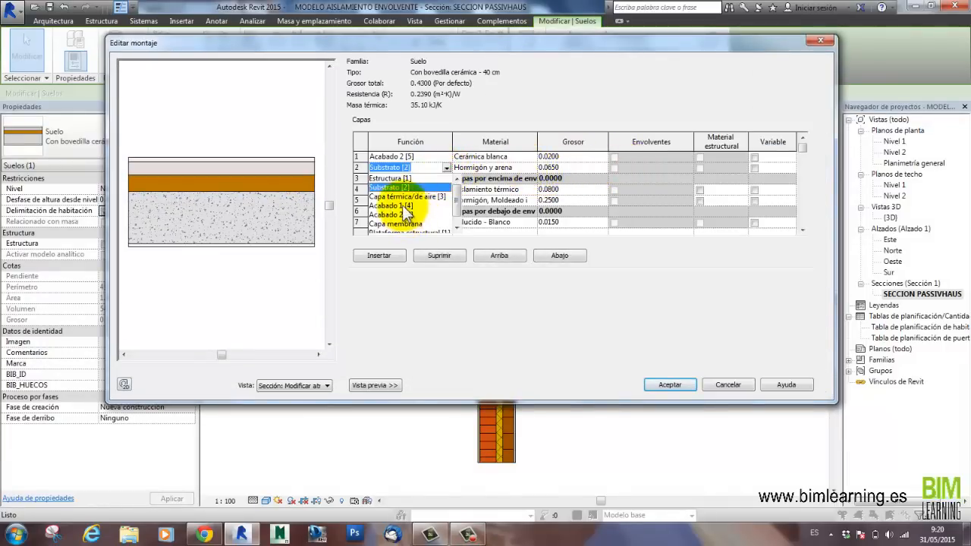
pyautogui.click(670, 385)
pyautogui.click(790, 381)
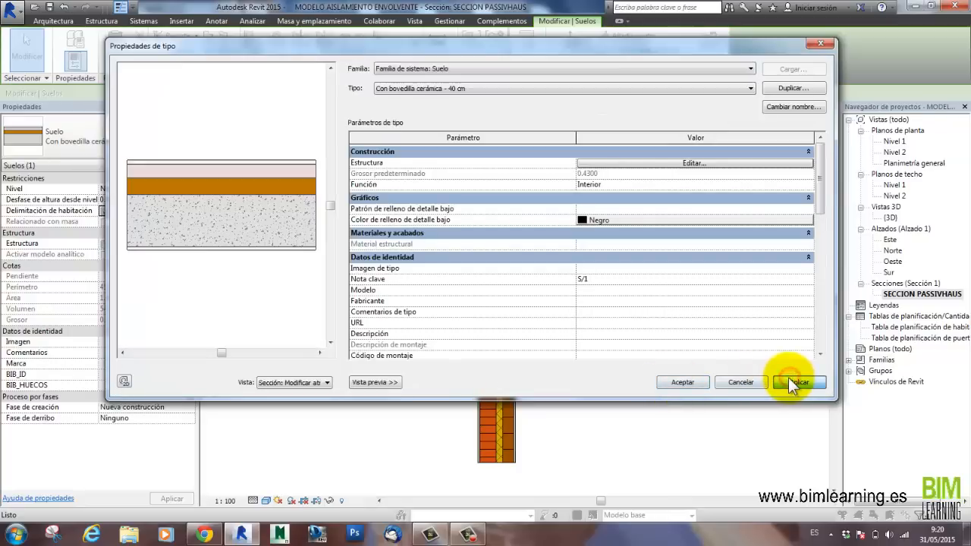
pyautogui.click(682, 384)
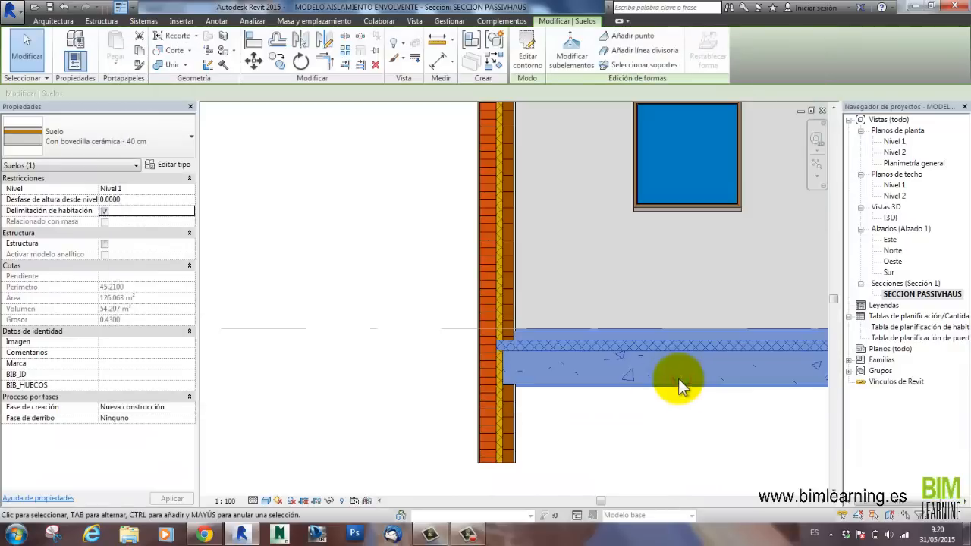
pyautogui.click(582, 410)
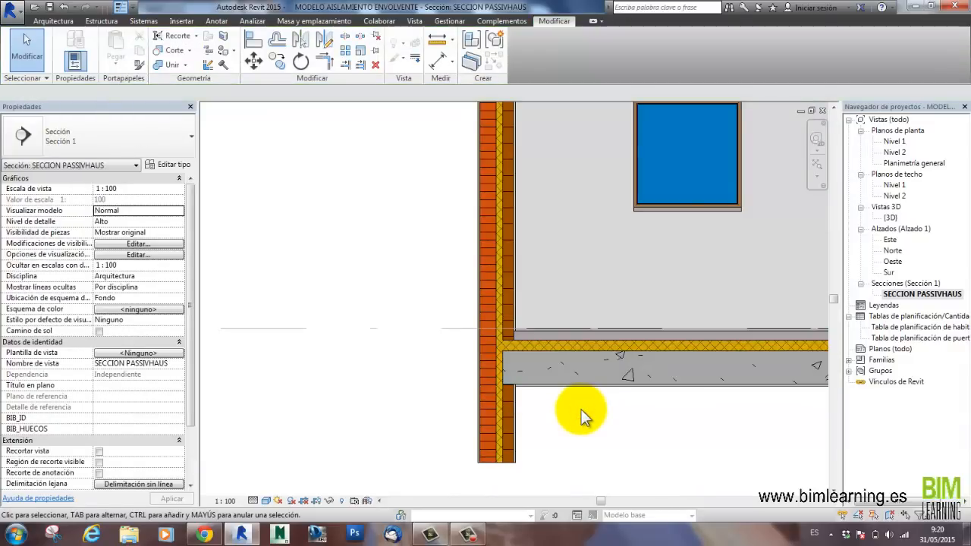
# Step: Set the core layer cleanup to Sin borde in the section view's host layer cut line styles and apply the visibility overrides
pyautogui.scroll(-4, 579, 412)
pyautogui.moveTo(657, 412); pyautogui.dragTo(500, 434, button='middle')
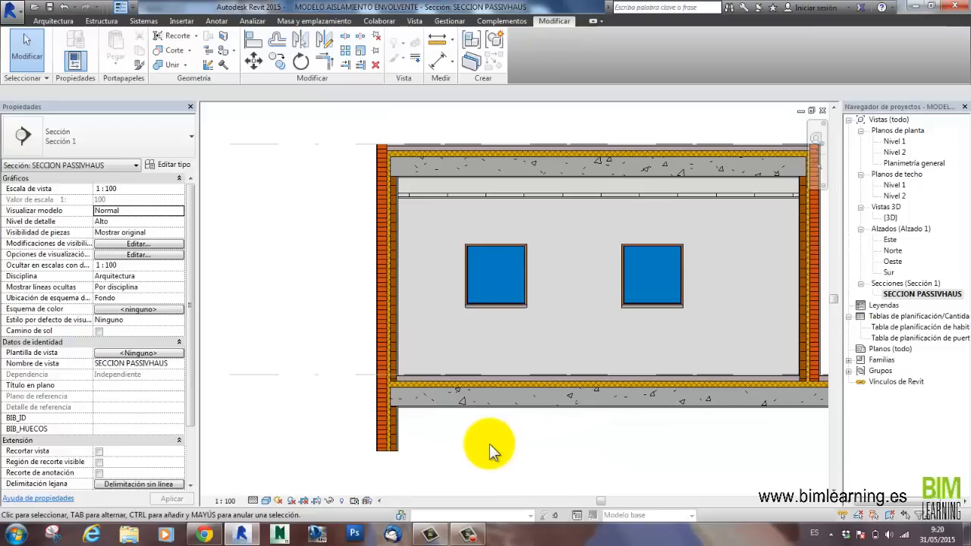
pyautogui.click(126, 243)
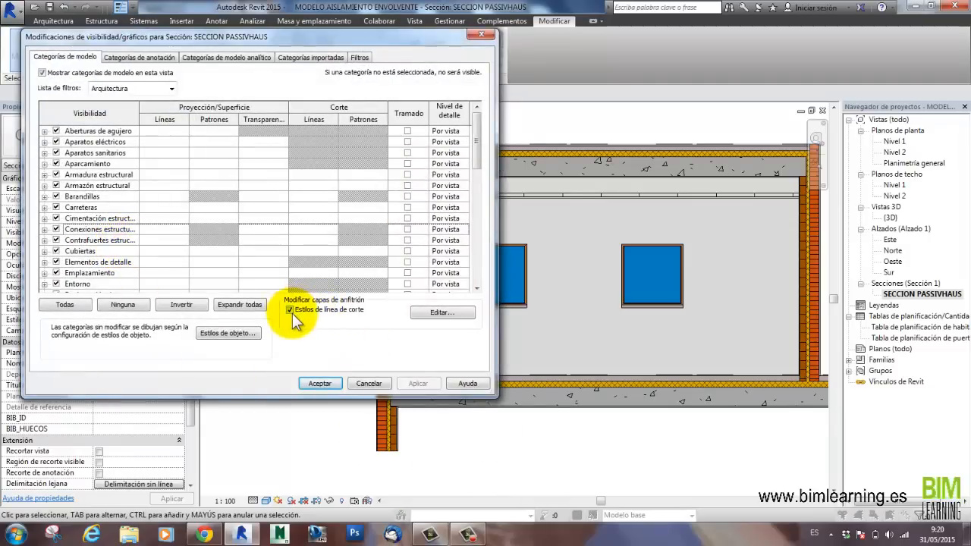
pyautogui.click(443, 313)
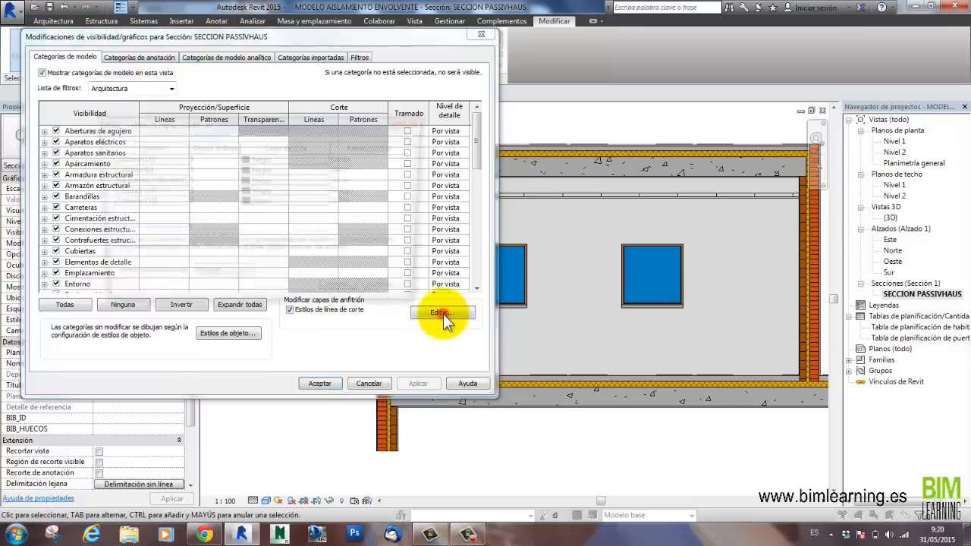
pyautogui.click(246, 279)
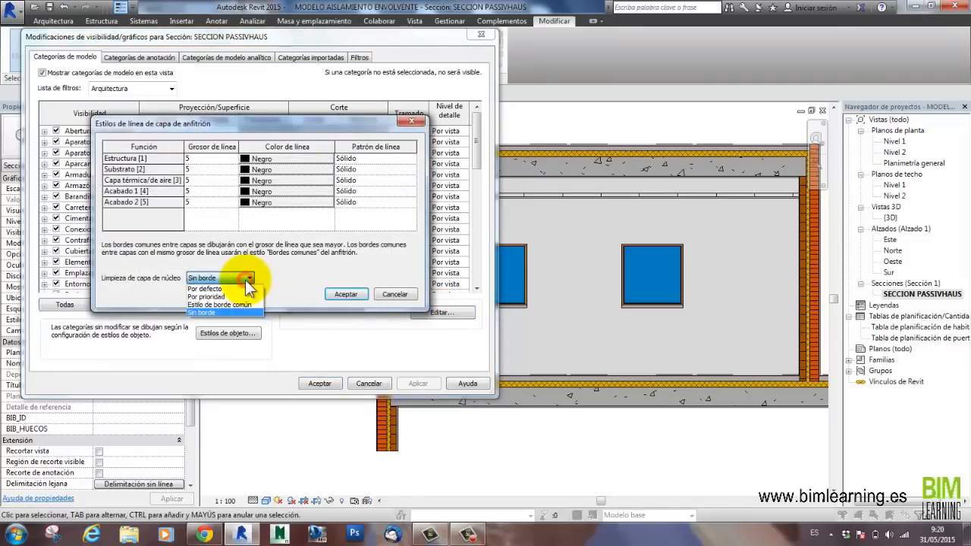
pyautogui.click(207, 313)
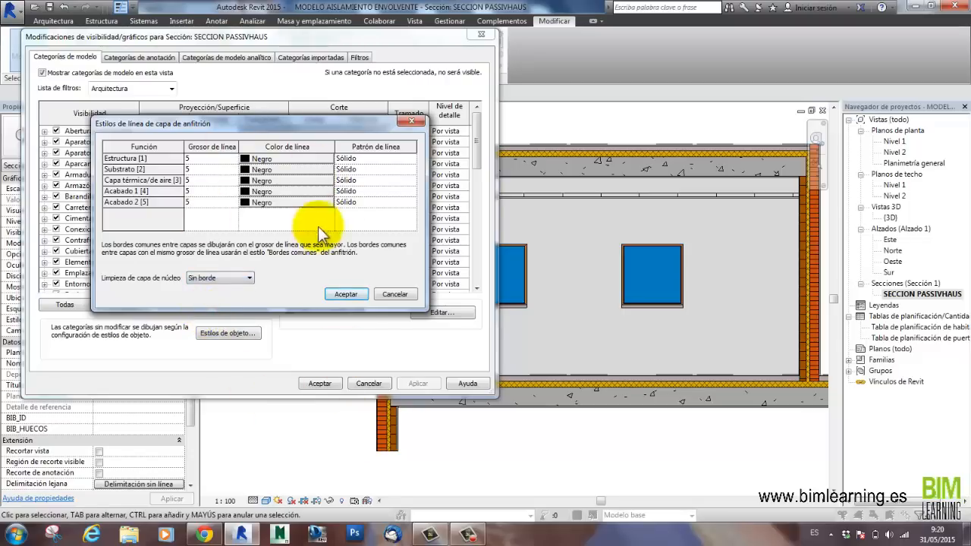
pyautogui.click(347, 293)
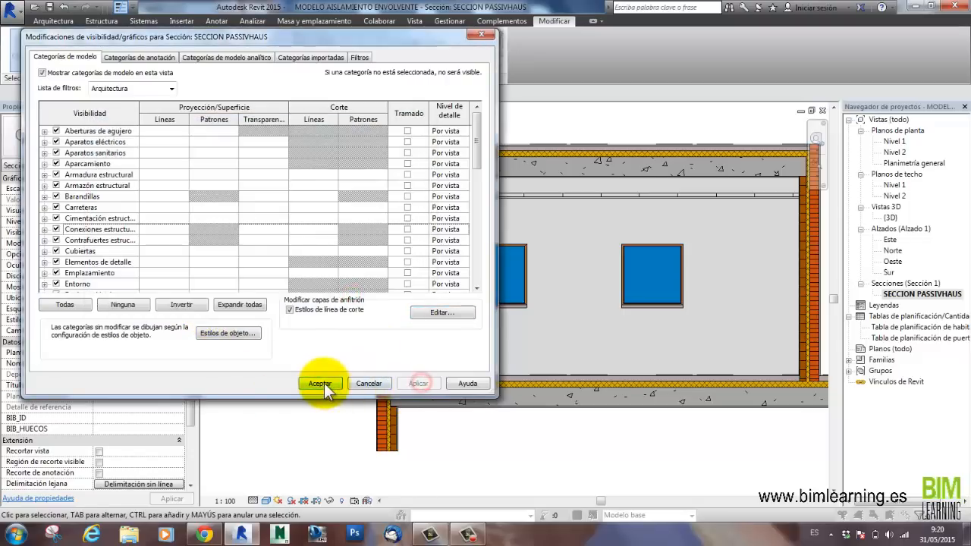
pyautogui.click(322, 383)
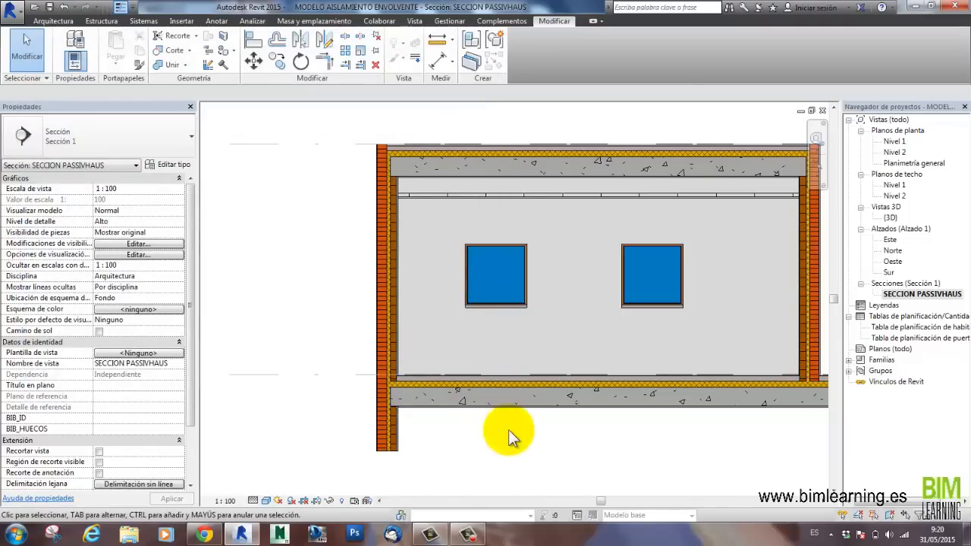